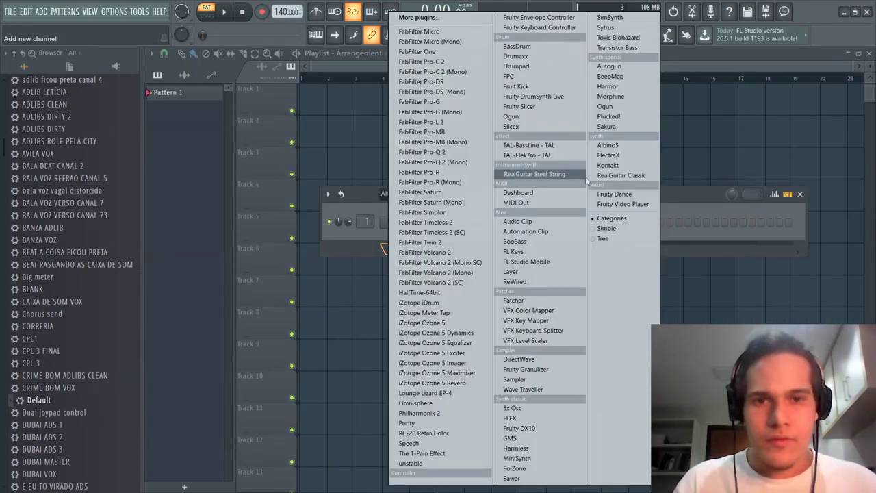
- Add a RealGuitar Classic channel, choose its Nylon Fingered guitar and open the channel's piano roll
left_click(636, 179)
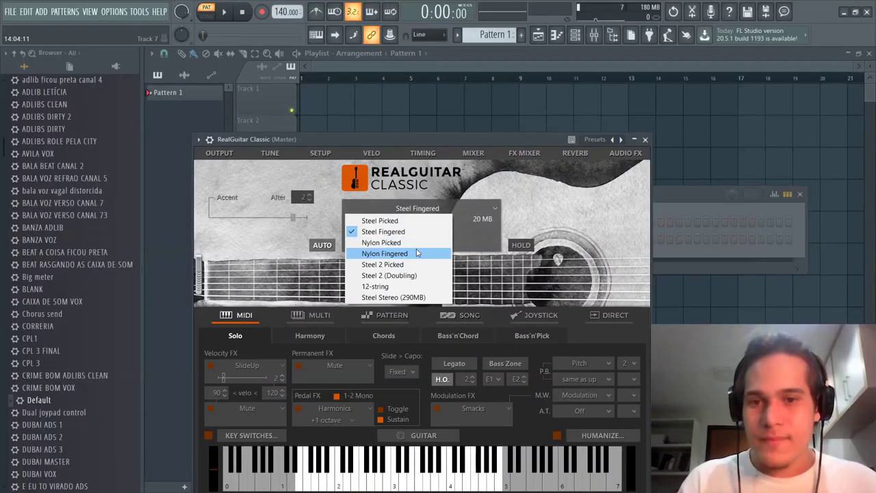
left_click(416, 252)
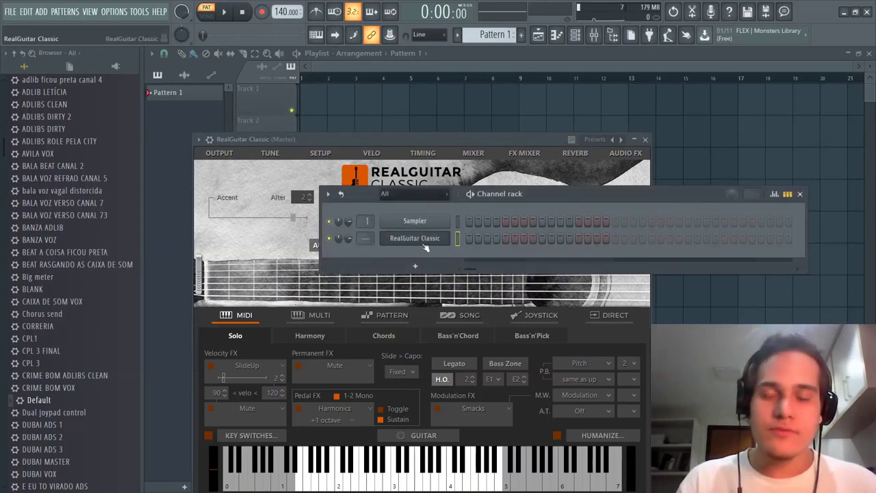
right_click(428, 239)
left_click(457, 241)
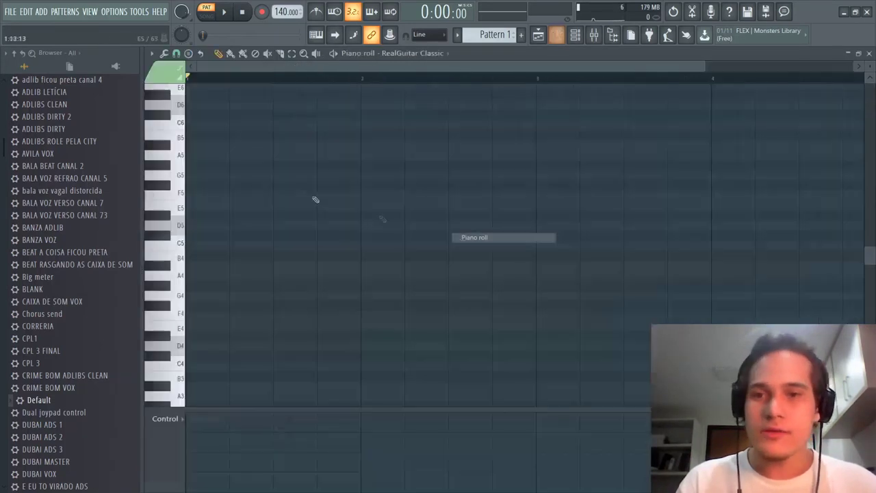
- Try short A#5 and A5 melody notes above the guitar chords in bar 1 during playback
key("space")
left_click_drag(346, 144, 253, 146)
left_click(260, 154)
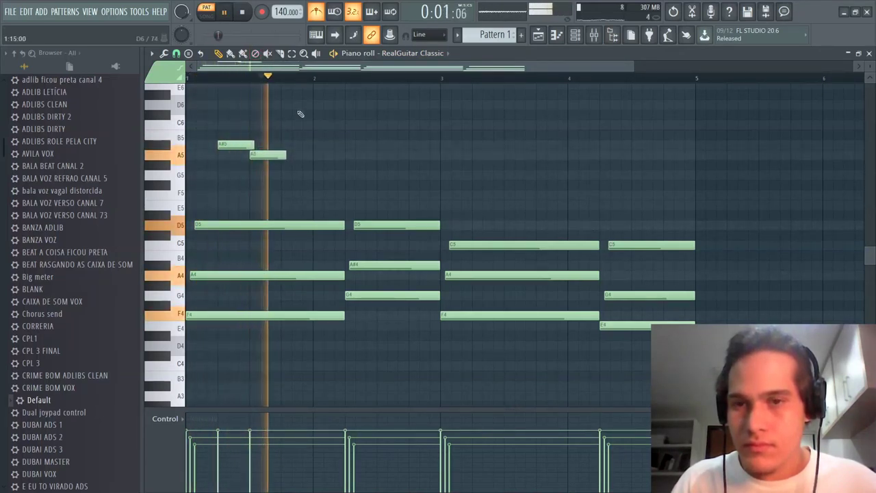
left_click_drag(284, 155, 284, 156)
key("space")
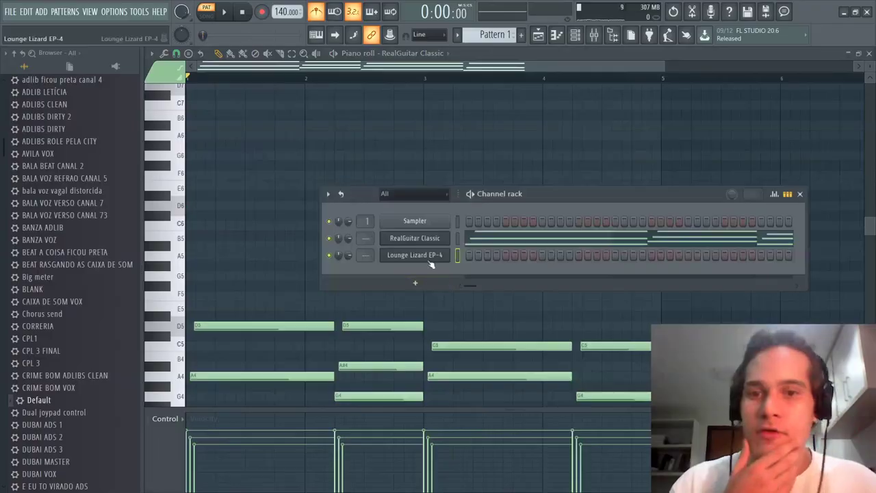
- Load the Comp Rhodes program from the Rhodes bank in Lounge Lizard EP-4 and return to the channel rack
left_click(431, 259)
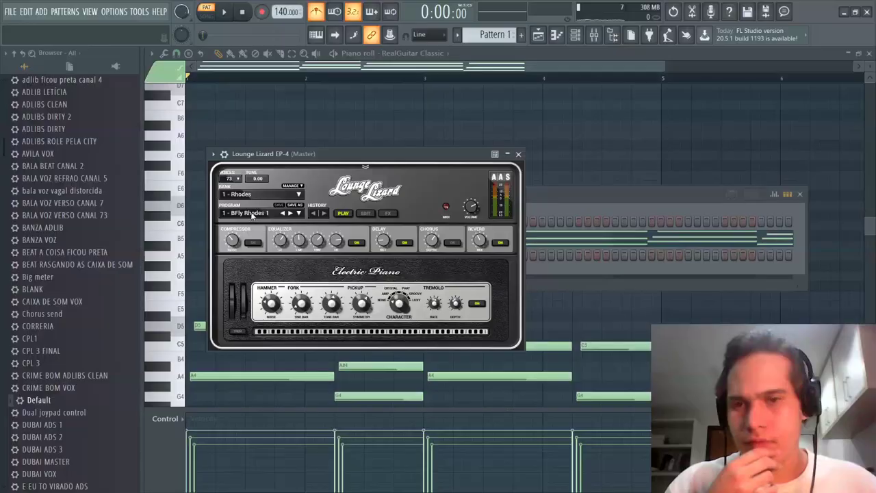
left_click(254, 212)
left_click(247, 300)
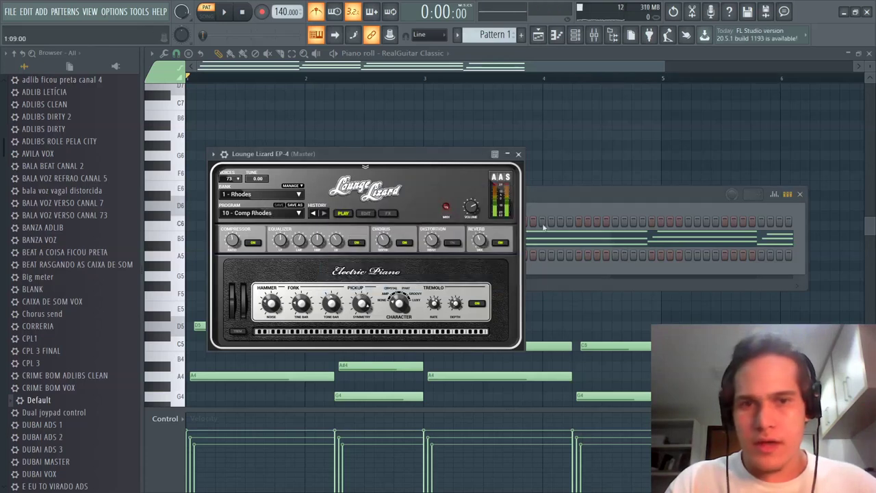
left_click(560, 202)
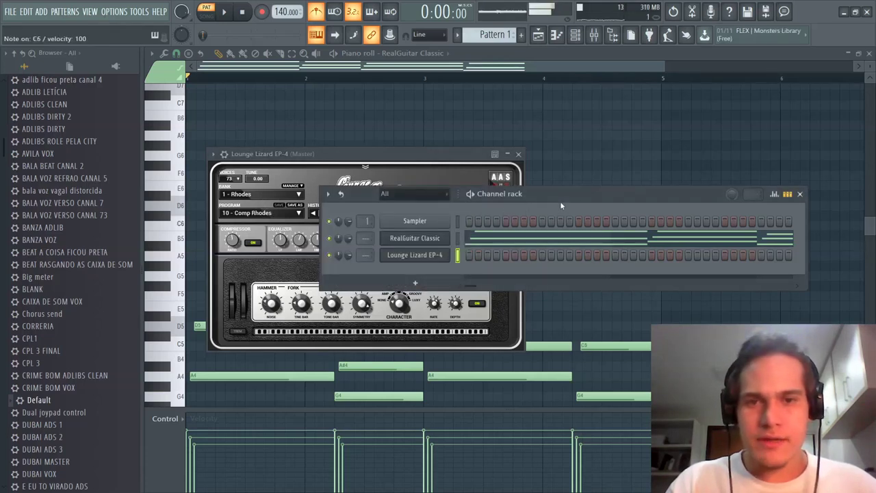
- Replace the long G5 note in bar 4 of the Lounge Lizard EP-4 melody with a D6 note aligned to the bar start
left_click(375, 79)
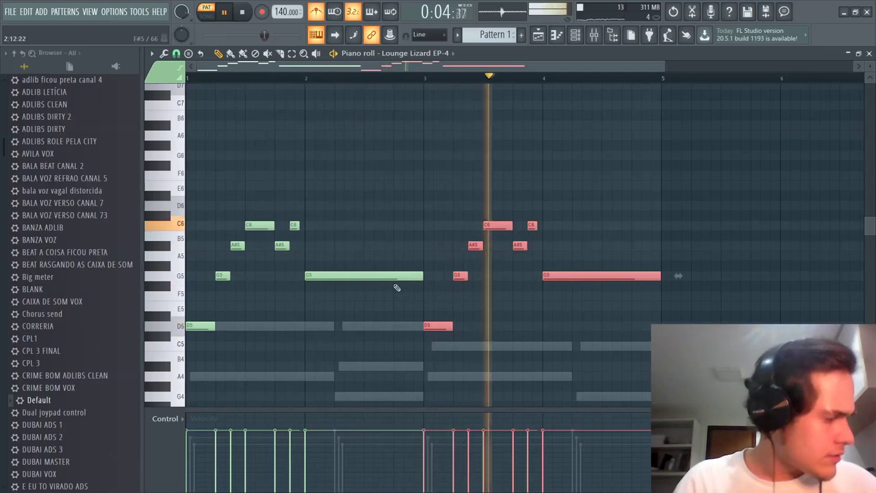
right_click(554, 275)
left_click(550, 205)
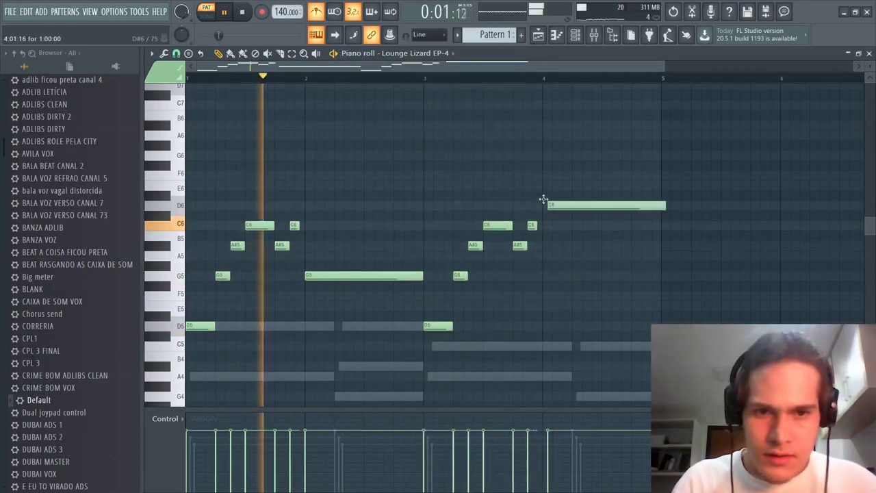
left_click_drag(557, 204, 552, 204)
scroll(481, 246, "down", 1)
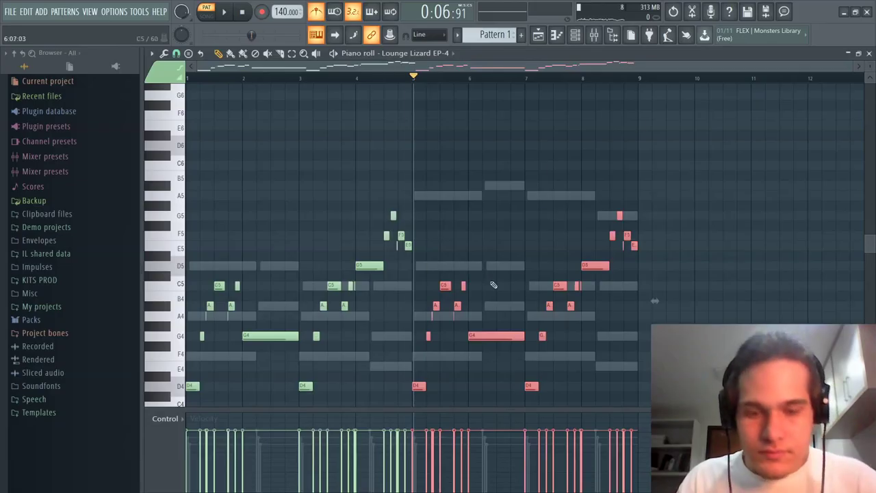
- Raise the selected Lounge Lizard EP-4 notes in bars 5 to 8 by one octave and play the pattern
key("ctrl+Up")
key("space")
scroll(485, 294, "up", 3)
key("space")
scroll(530, 123, "down", 3)
- Try the entire Lounge Lizard EP-4 melody one octave higher and listen to it
key("ctrl+d")
key("ctrl+Up")
key("space")
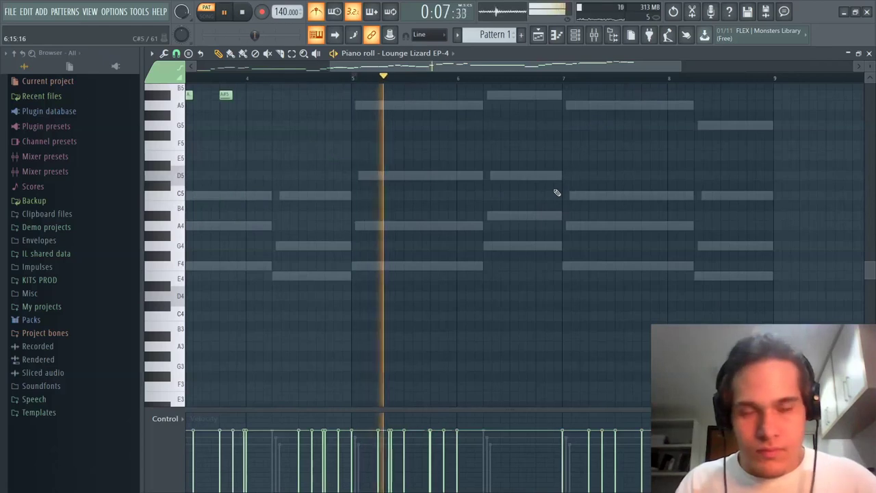
scroll(595, 194, "up", 5)
scroll(582, 179, "down", 3)
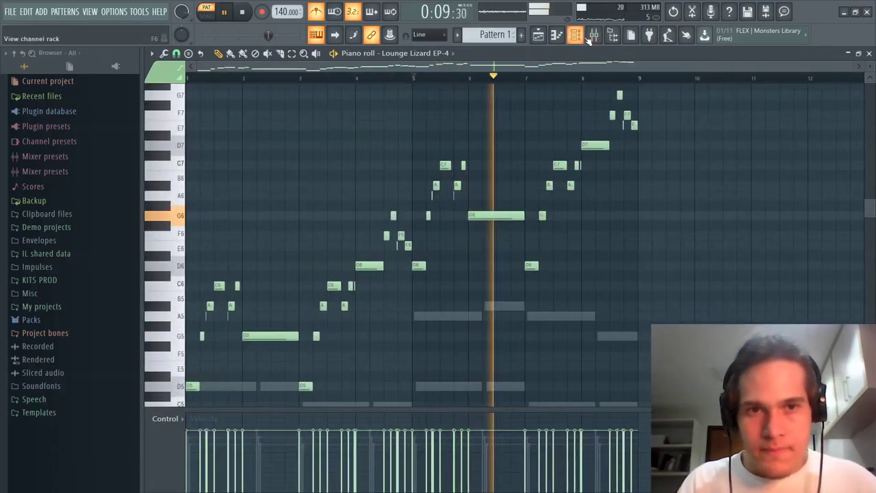
key("space")
- Lower the Lounge Lizard EP-4 channel's volume to about 26% in the channel rack and turn off the metronome
key("F6")
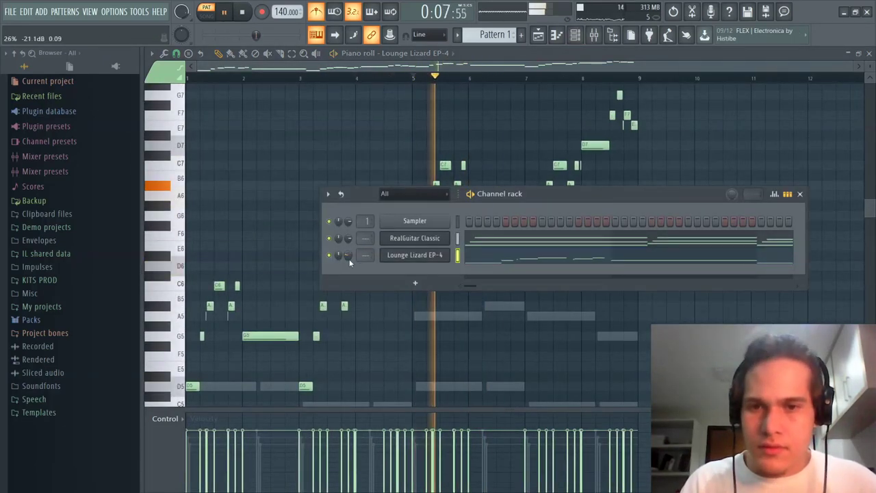
left_click_drag(349, 257, 348, 274)
left_click(315, 11)
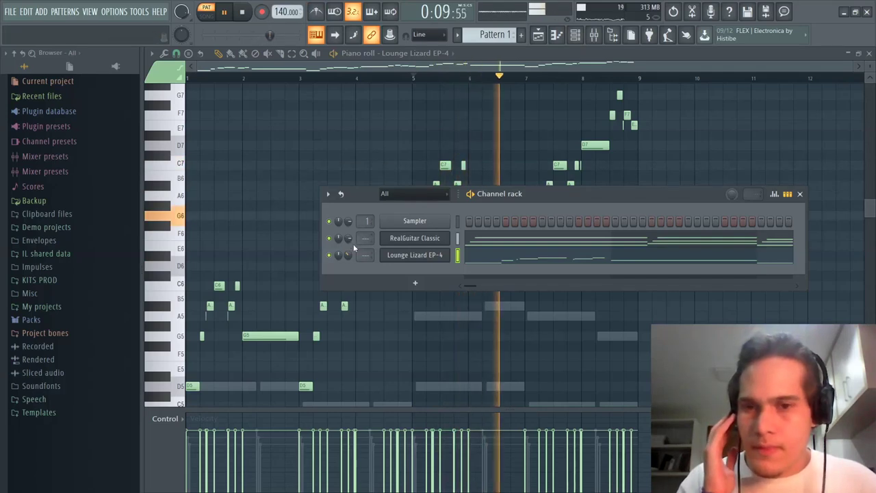
- Expand the KITS PROD sample folder and add an Omnisphere channel to the pattern
left_click(54, 281)
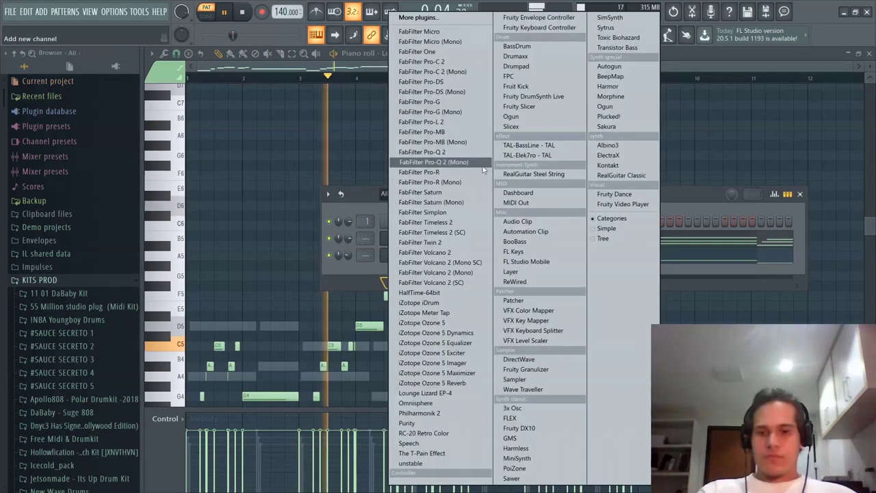
left_click(481, 166)
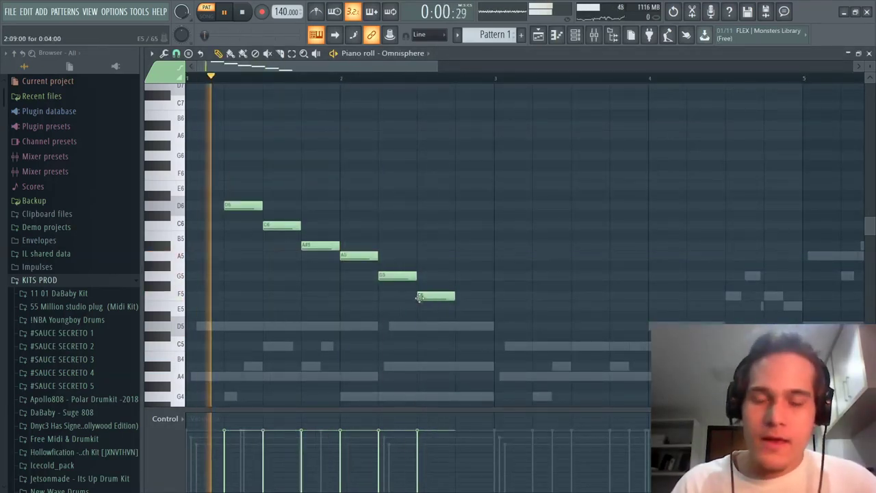
- Extend the descending Omnisphere line with an E5 note at the end of bar 2 and check it in playback
left_click(457, 305)
key("space")
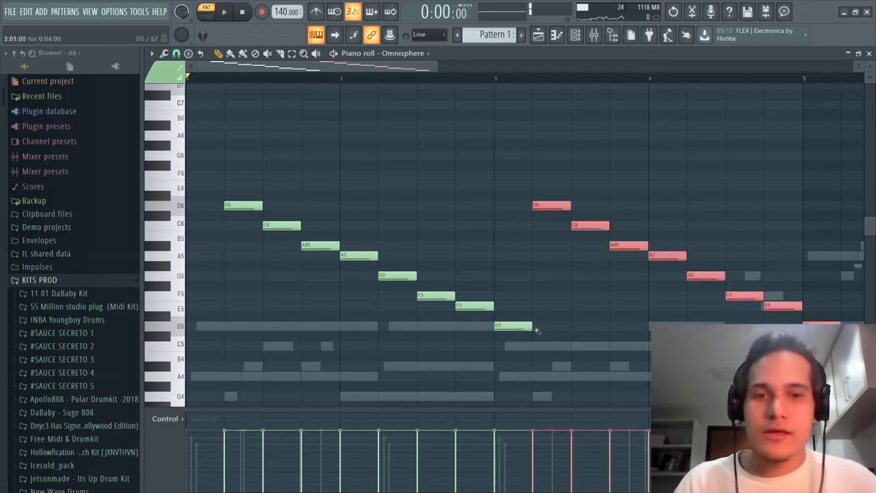
key("space")
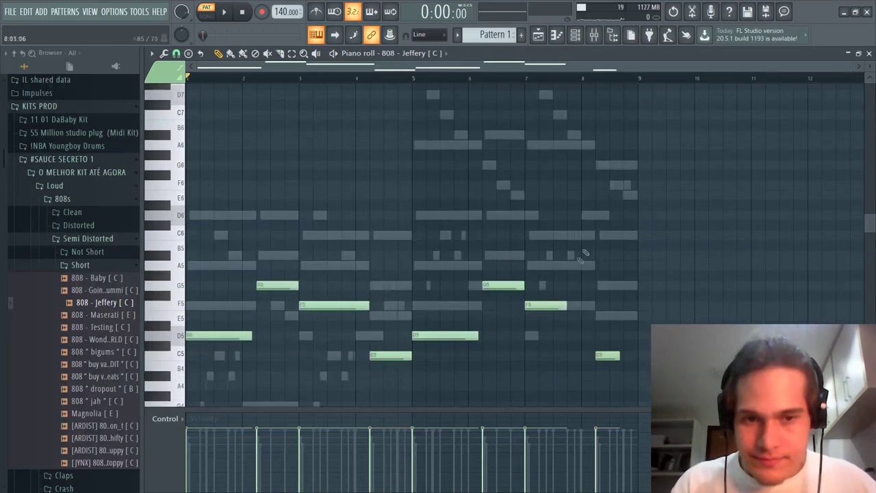
- Play the pattern with the 808 - Jeffery bass line and browse the Snare Alternatives percussion folder
key("space")
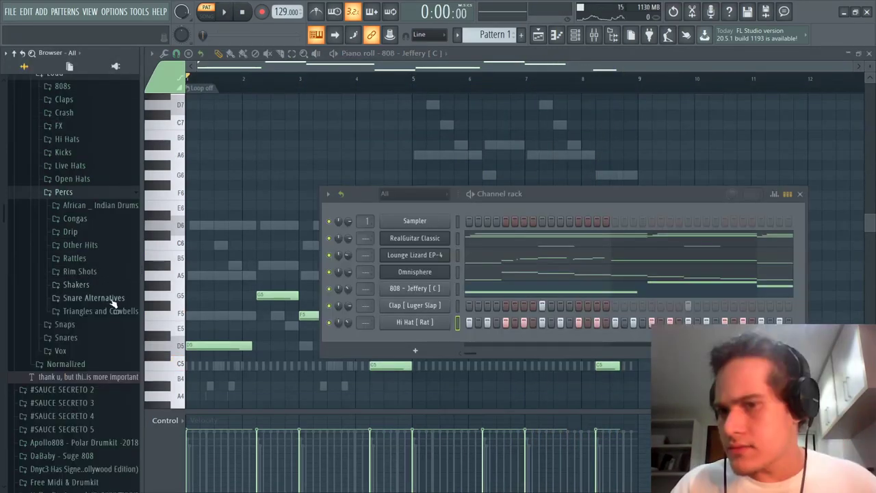
left_click(113, 299)
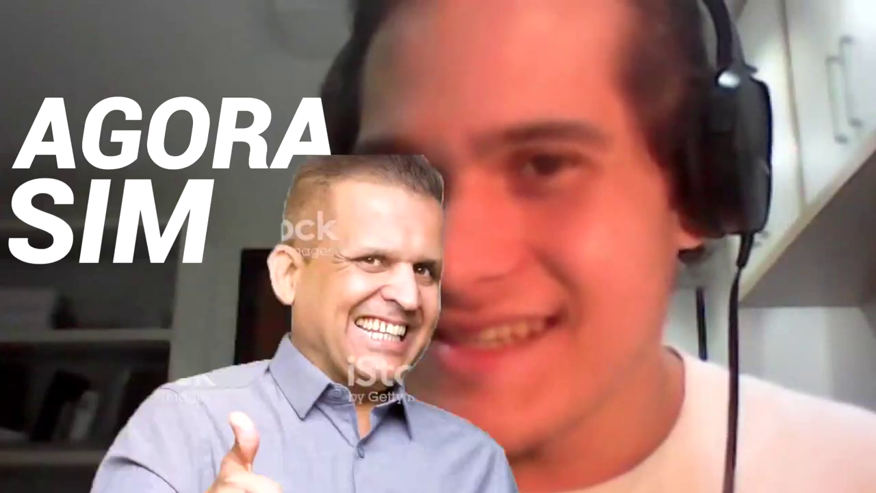
- Set the snap of the Philharmonik 2 piano roll to 1/6 beat
scroll(260, 165, "up", 2)
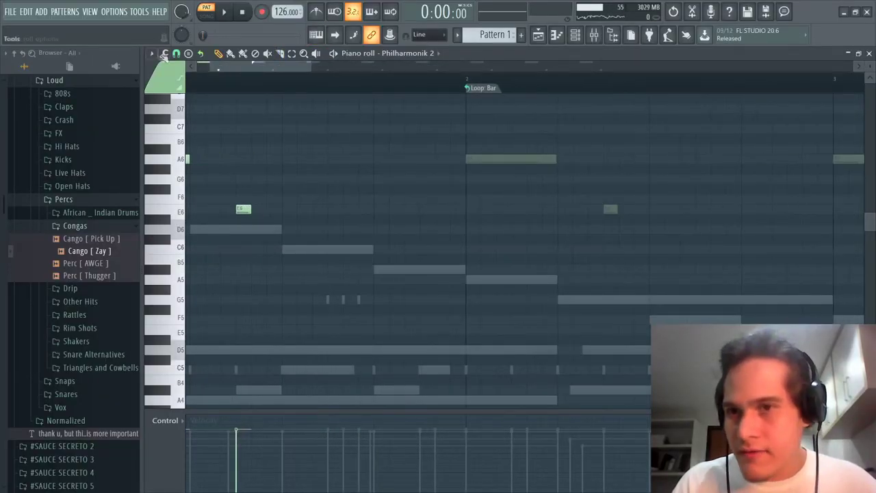
left_click(176, 54)
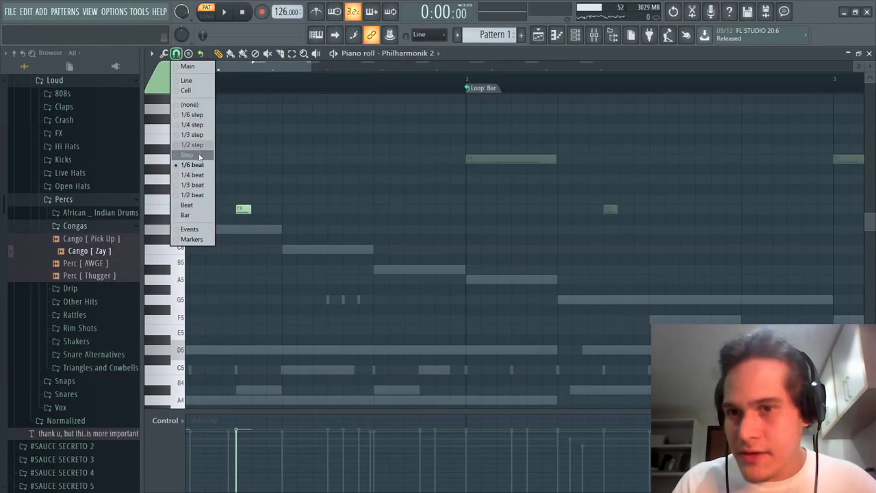
left_click(198, 165)
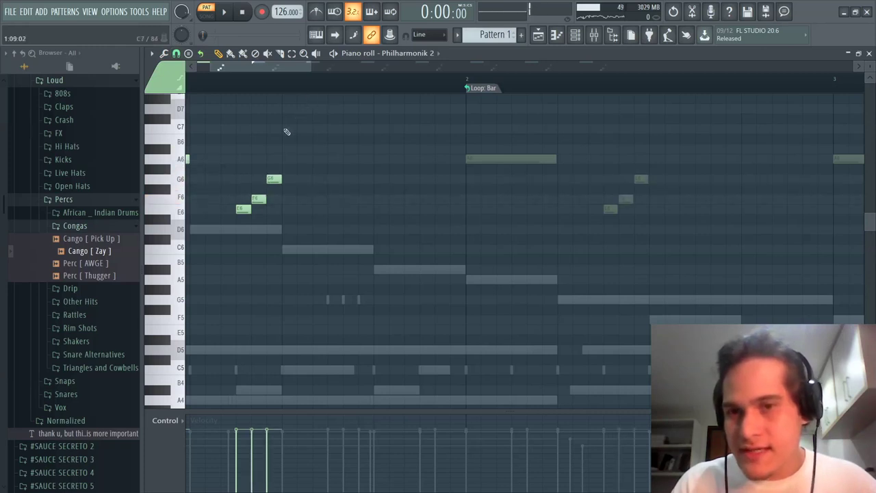
- Remove the trial notes after the rising Philharmonik 2 run and continue the phrase with C6, A#5 and A5 from beat 2
right_click(356, 130)
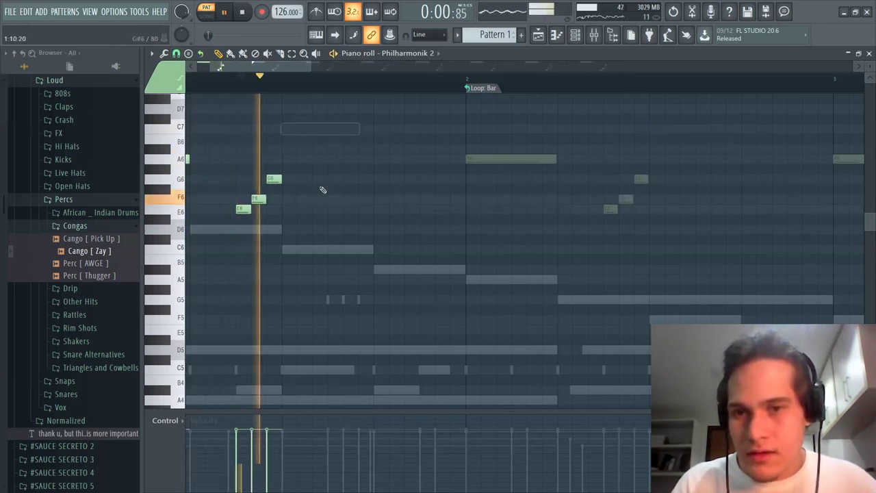
right_click(290, 221)
left_click(299, 239)
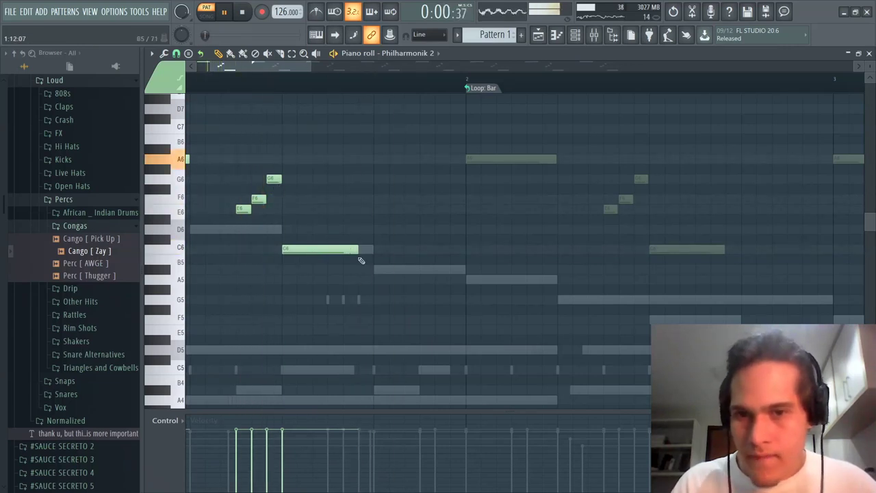
left_click(377, 268)
left_click(468, 280)
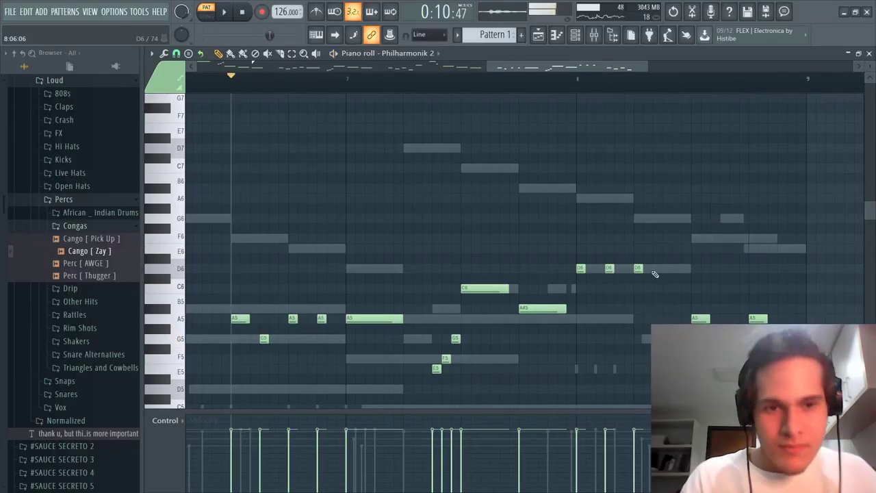
- Replace the third D6 note in bar 8 of the Philharmonik 2 melody with C6 and follow it with an A#5 note
key("space")
right_click(637, 269)
left_click(637, 289)
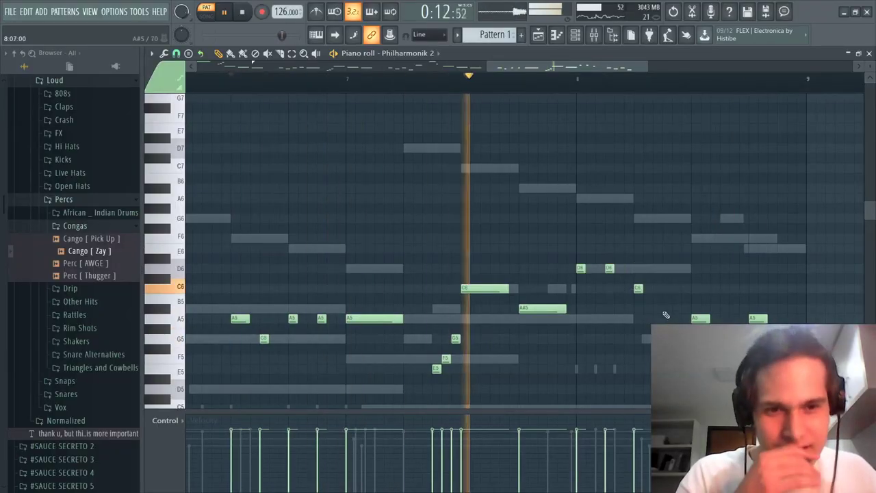
left_click(665, 309)
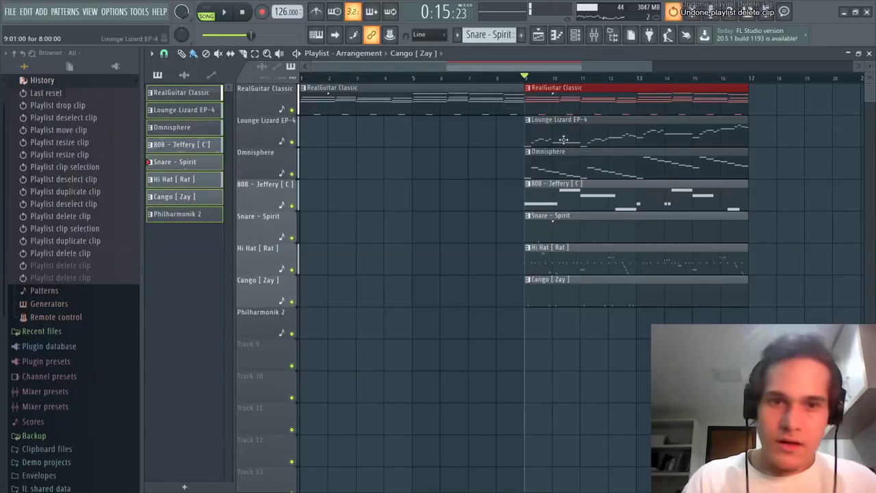
- Remove the Omnisphere clip at bar 9 and duplicate the remaining clips of that section to bar 17
right_click(562, 151)
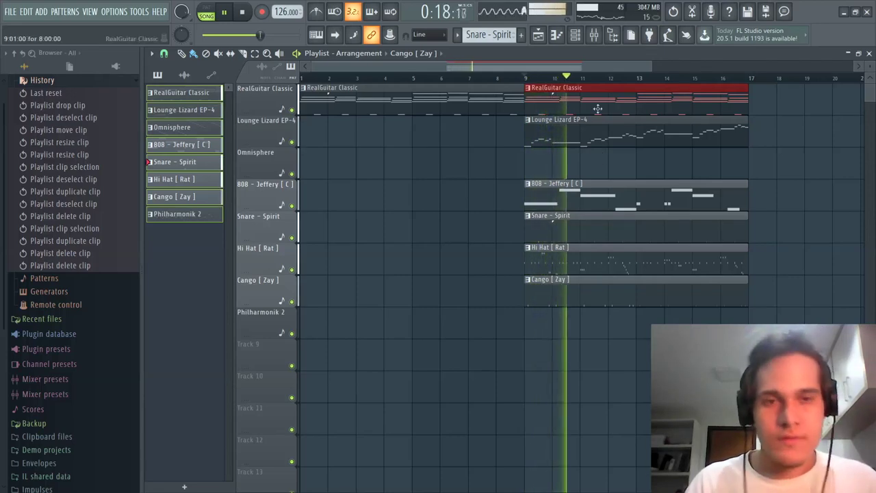
left_click_drag(672, 307, 605, 102)
key("ctrl+b")
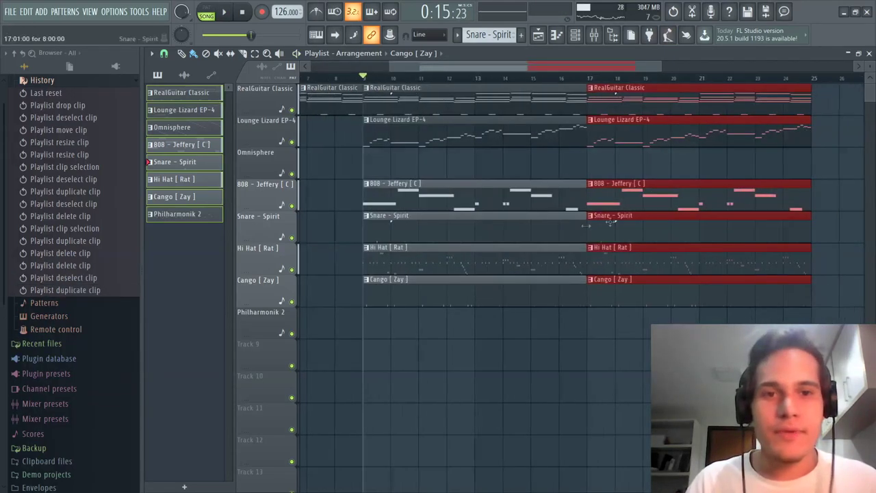
scroll(503, 185, "down", 2)
key("space")
left_click(361, 146)
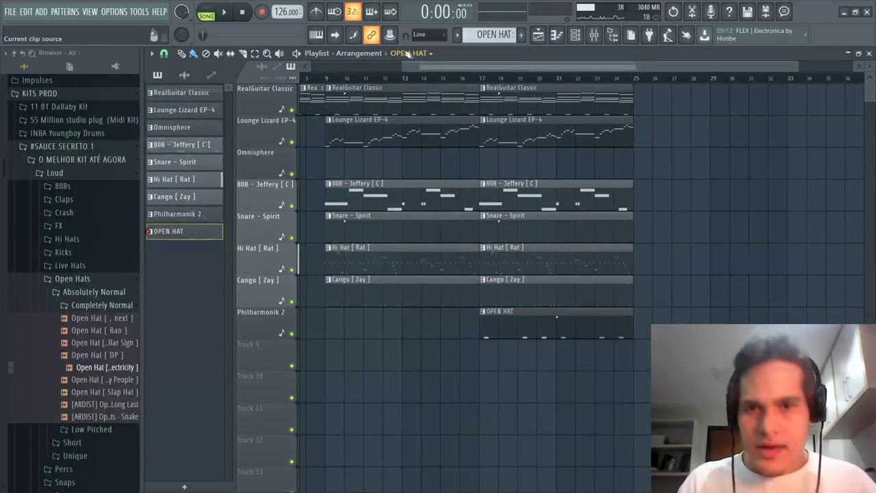
- Place the Omnisphere pattern on the Omnisphere track at bar 17 of the playlist
left_click(407, 54)
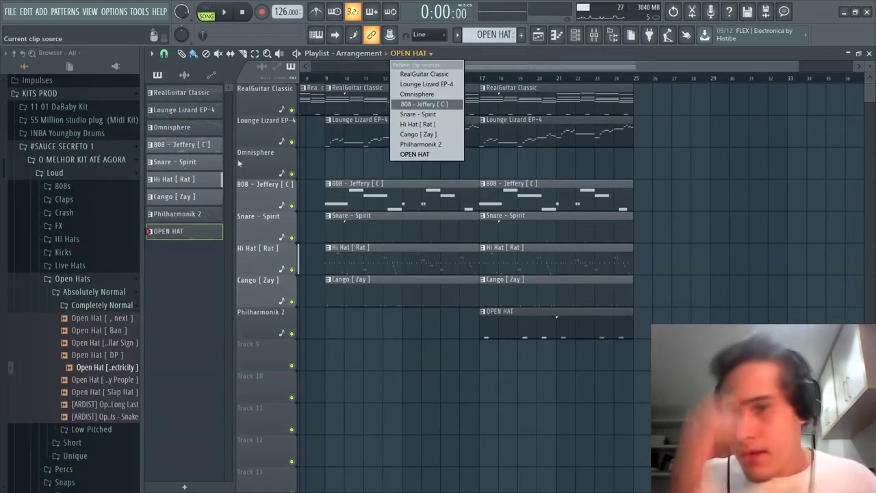
left_click(202, 127)
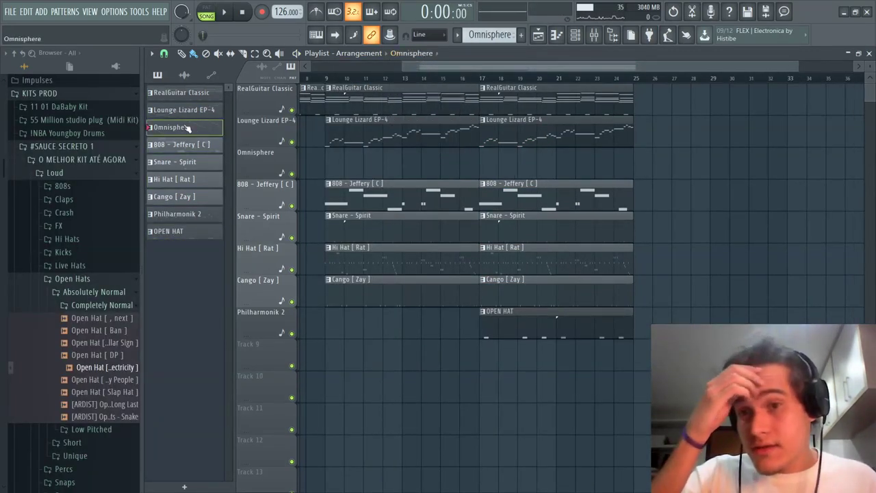
left_click_drag(190, 128, 500, 166)
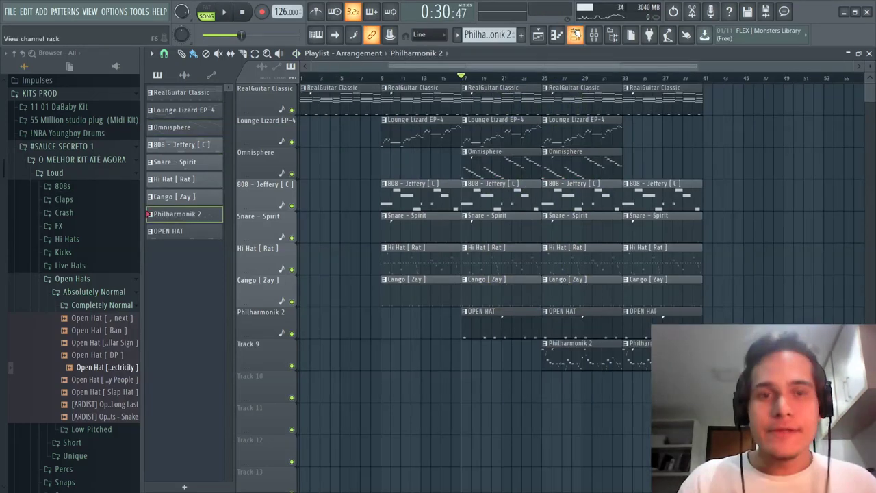
- Create a new pattern named BASS3
key("space")
key("F6")
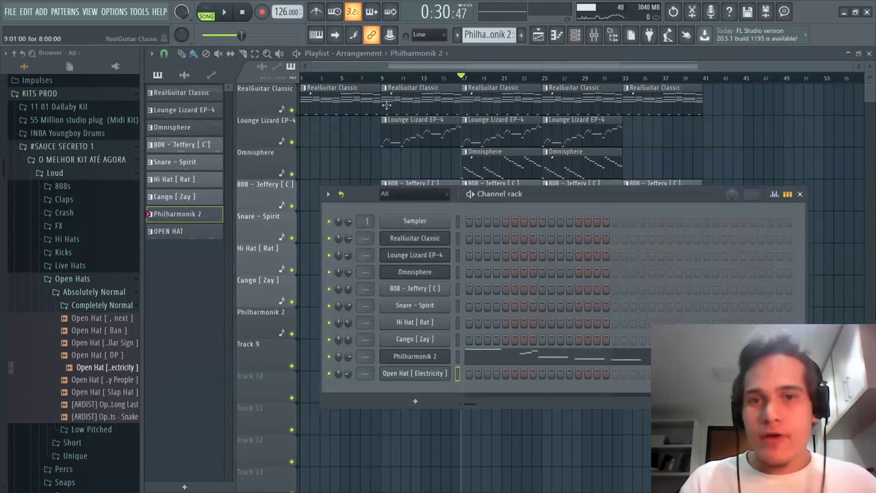
left_click(459, 35)
left_click(558, 51)
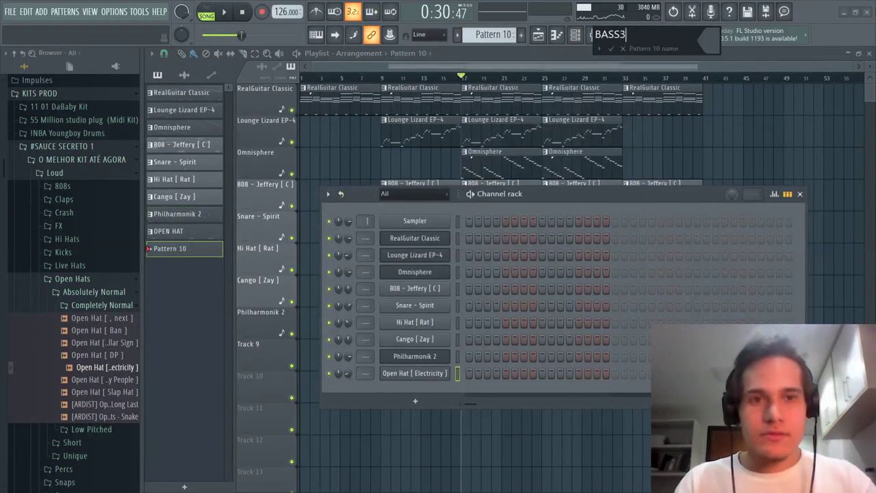
- Add a Sytrus instrument channel for the BASS3 pattern
left_click(414, 400)
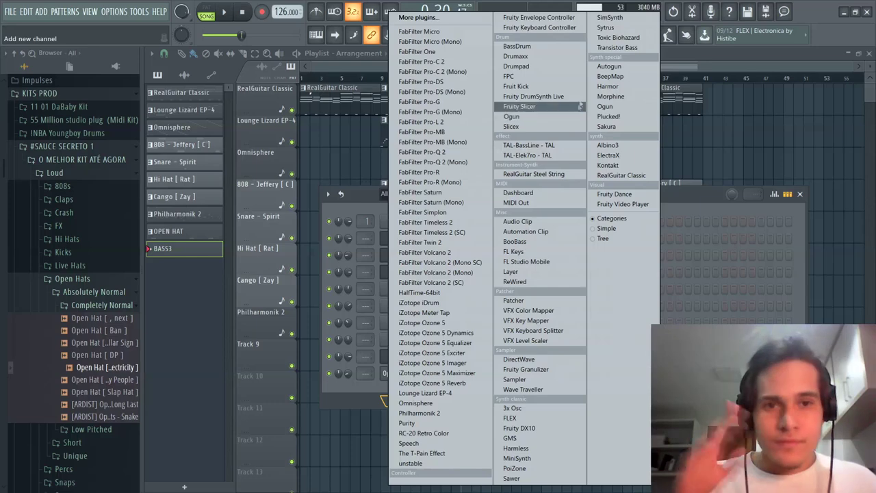
key("s")
key("s")
key("s")
key("s")
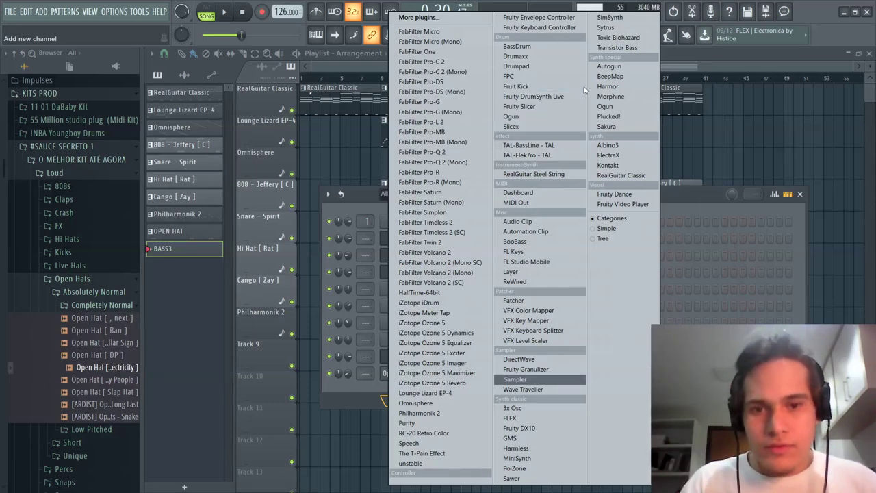
key("Return")
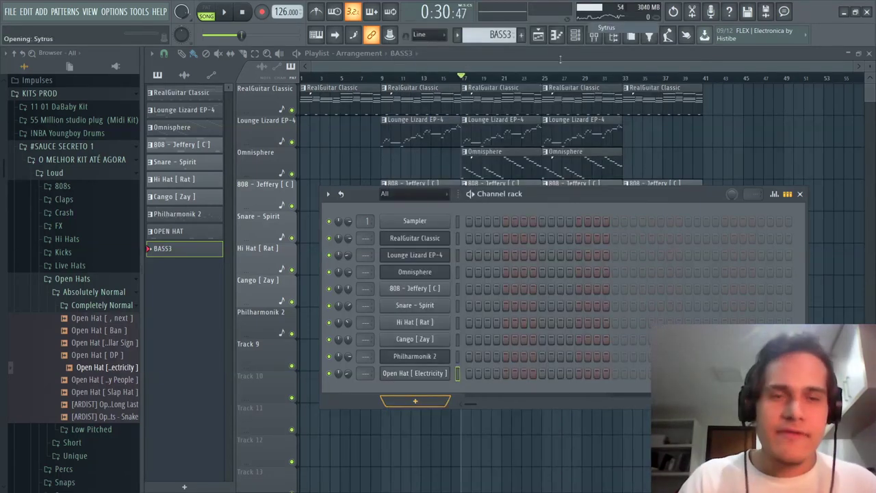
left_click_drag(544, 154, 496, 139)
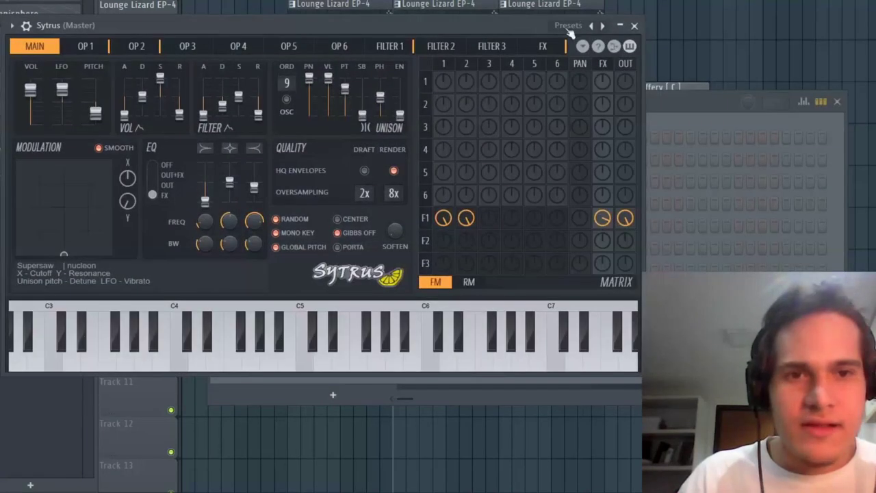
- Load the Default preset in Sytrus and open the settings of operator 1
left_click(599, 30)
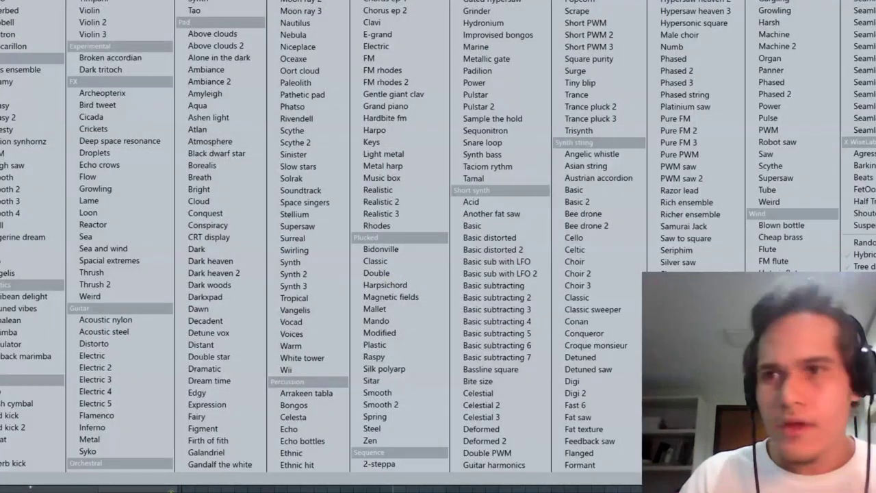
left_click(477, 194)
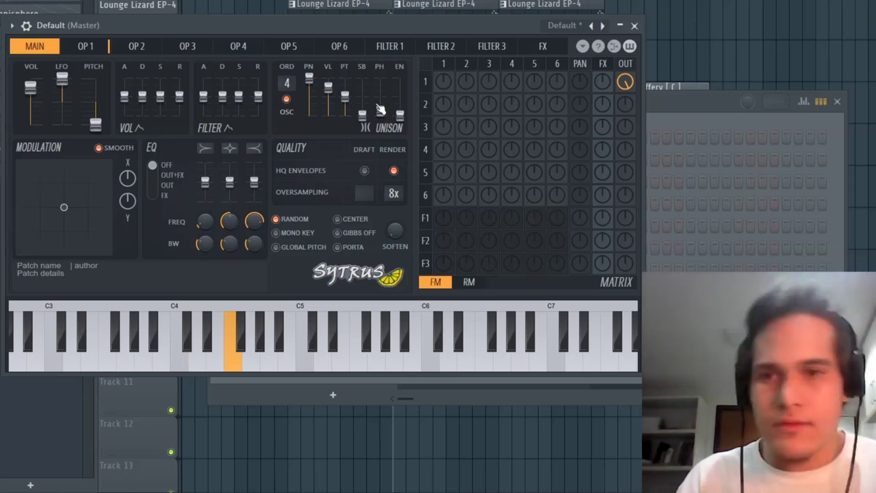
left_click(85, 46)
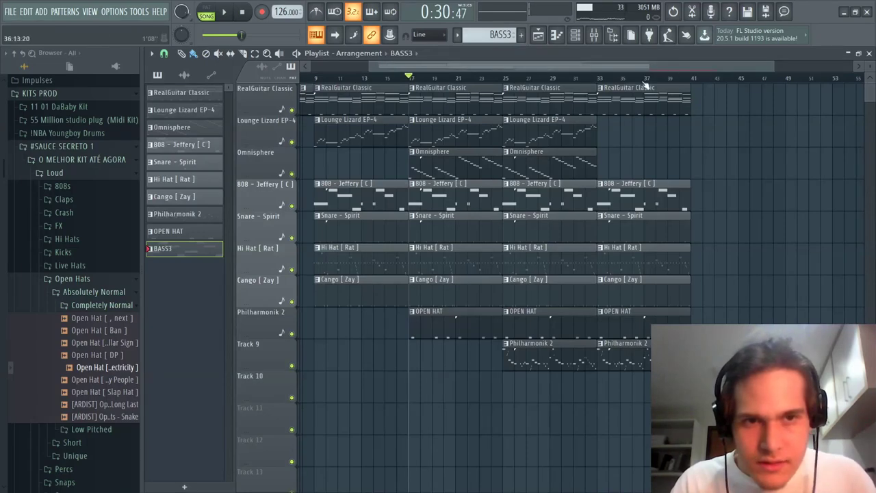
- Start playback from bar 33 and shorten the 808 - Jeffery clip there to 7 bars
left_click(600, 79)
key("space")
left_click_drag(688, 199, 677, 197)
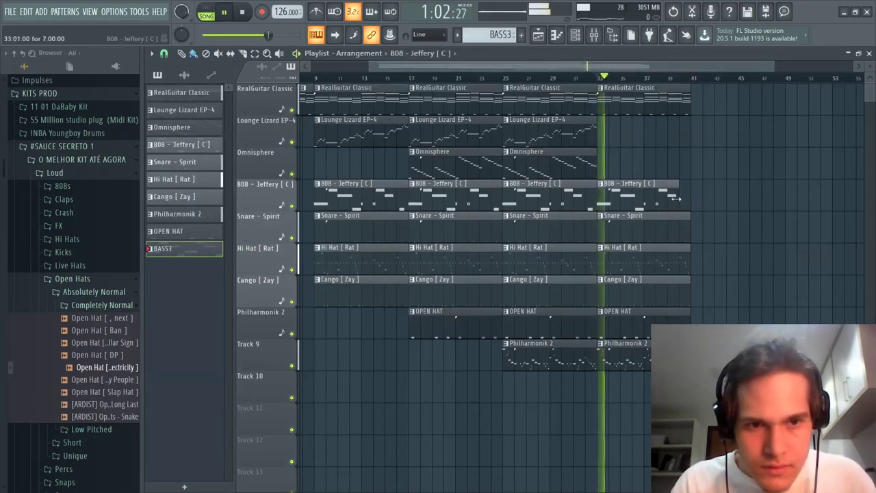
scroll(764, 226, "up", 2)
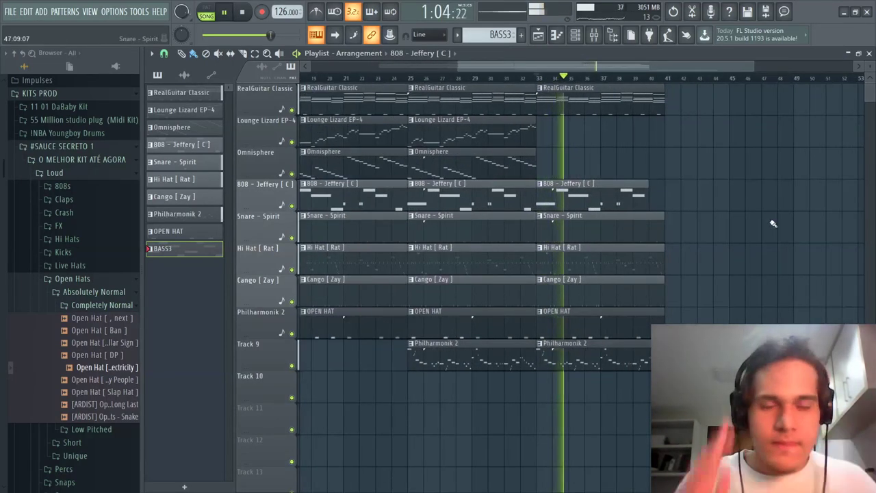
- Duplicate the RealGuitar Classic clip from bar 33 to bar 41 and place an Omnisphere clip at bar 41
left_click(594, 35)
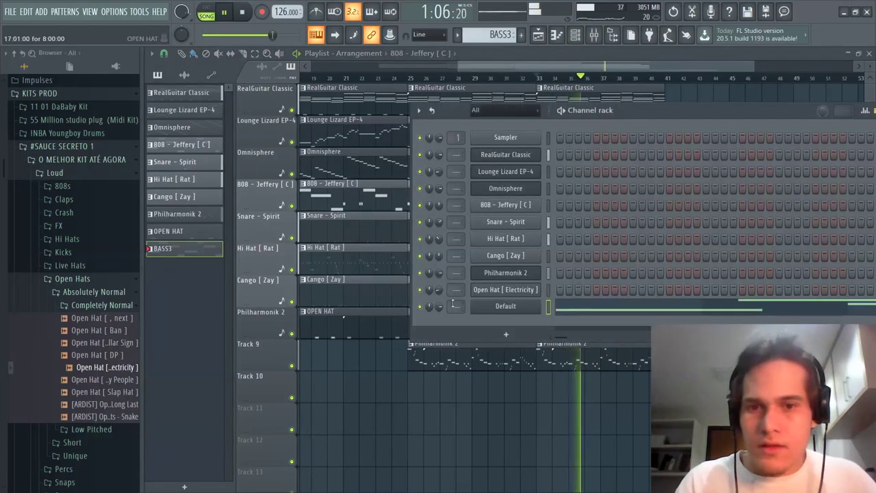
key("F6")
left_click(611, 101, "ctrl")
key("ctrl+b")
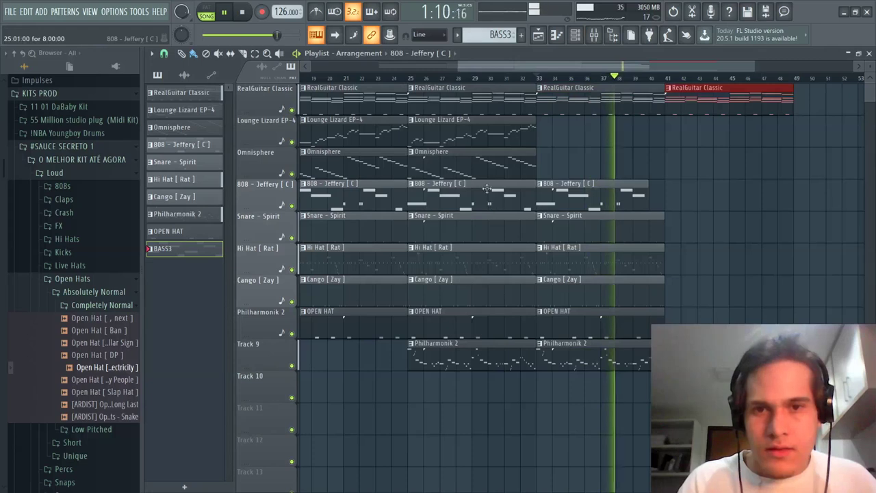
left_click_drag(465, 166, 718, 166)
scroll(671, 245, "up", 1)
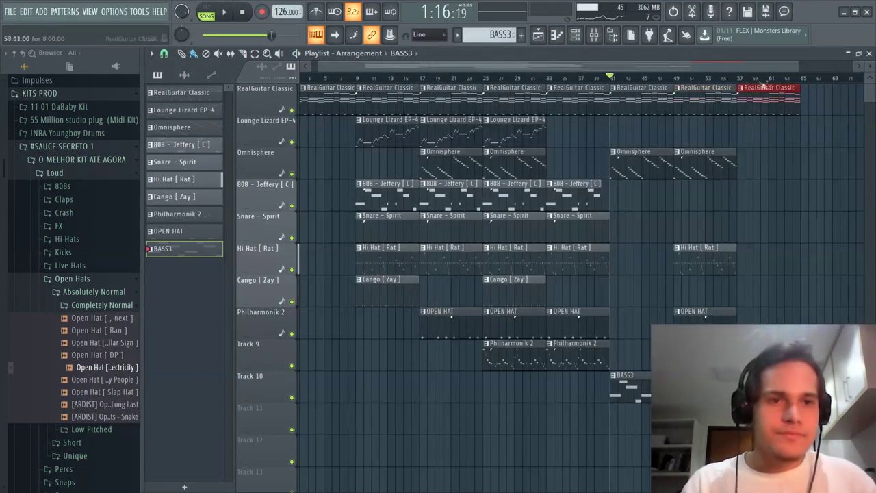
- Make the RealGuitar Classic clip at bar 57 unique and transpose all its notes up one octave
left_click(740, 87)
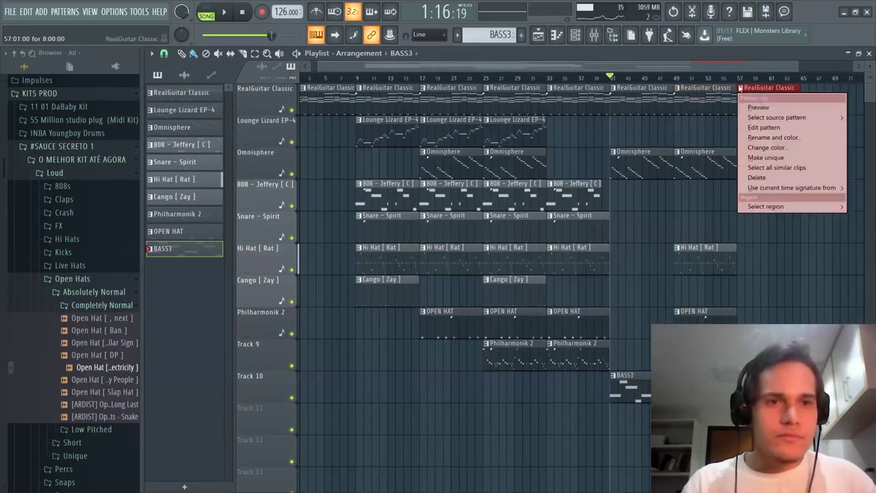
left_click(764, 158)
double_click(770, 103)
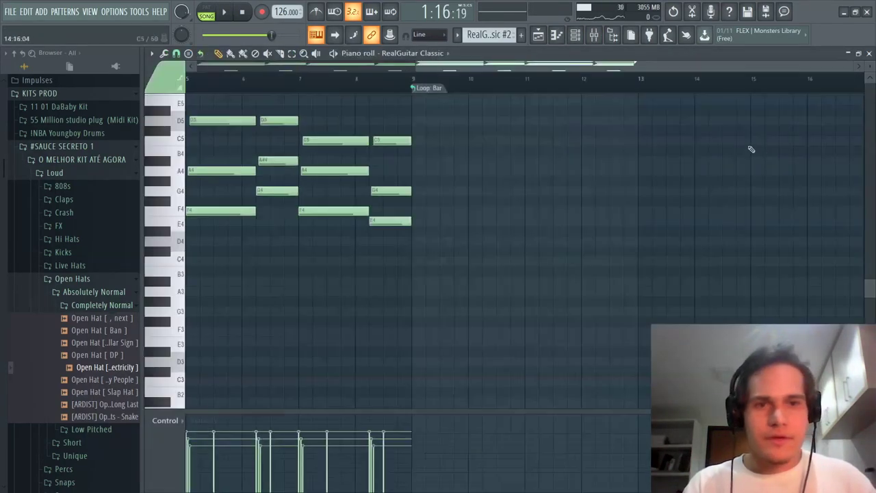
left_click_drag(760, 299, 190, 115)
key("ctrl+Up")
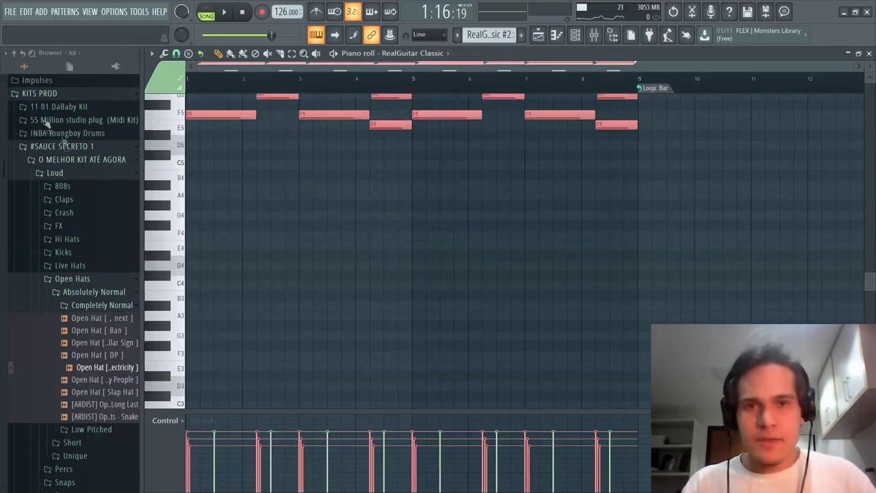
- Play the playlist arrangement from bar 57
left_click(538, 35)
left_click(744, 80)
key("space")
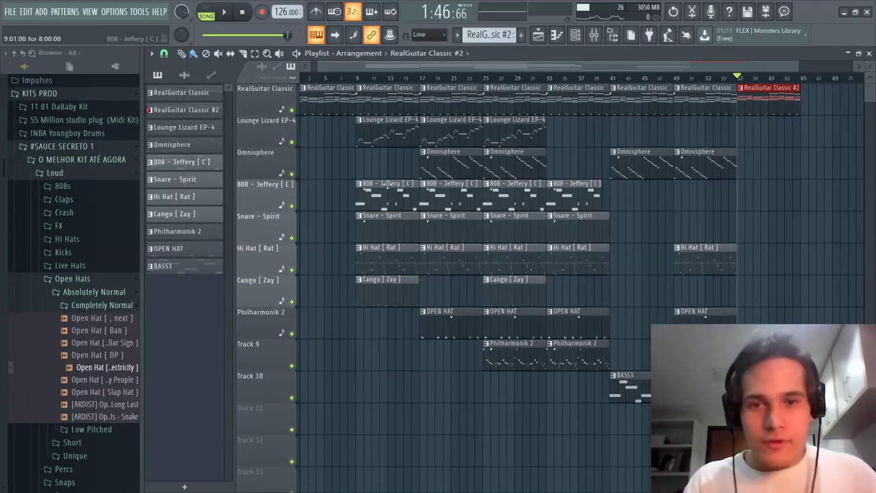
- Copy the 808 - Jeffery, Snare - Spirit, Hi Hat and Cango clips from bar 9 to bar 57
mouse_move(388, 184)
left_mouse_down()
mouse_move(850, 185)
mouse_move(770, 184)
left_mouse_up()
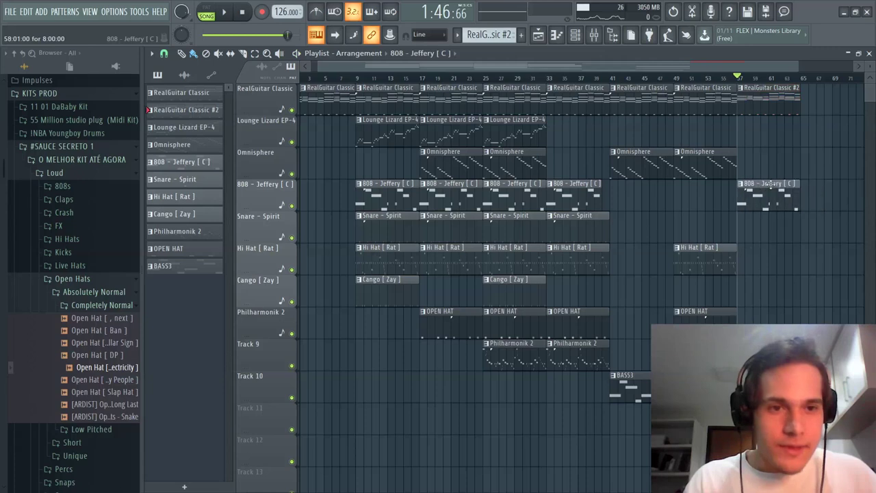
left_click_drag(379, 338, 394, 209)
mouse_move(395, 252)
left_mouse_down()
mouse_move(616, 252)
mouse_move(752, 240)
mouse_move(771, 254)
left_mouse_up()
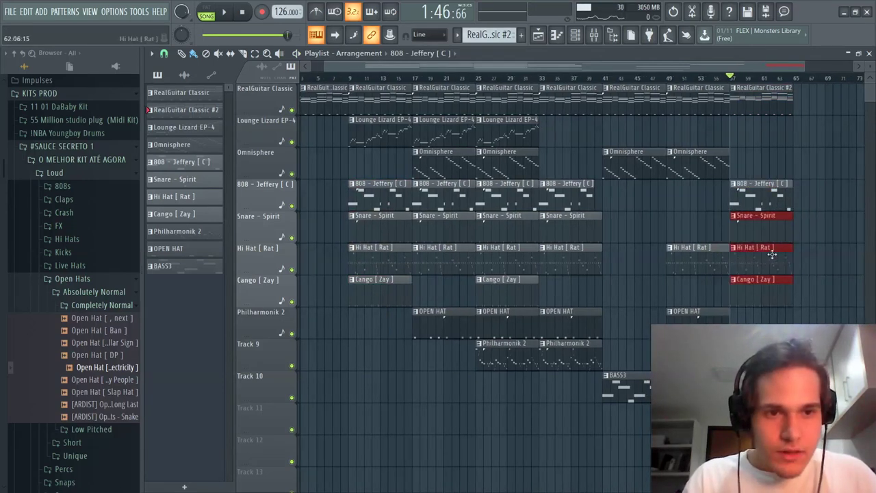
left_click(825, 238)
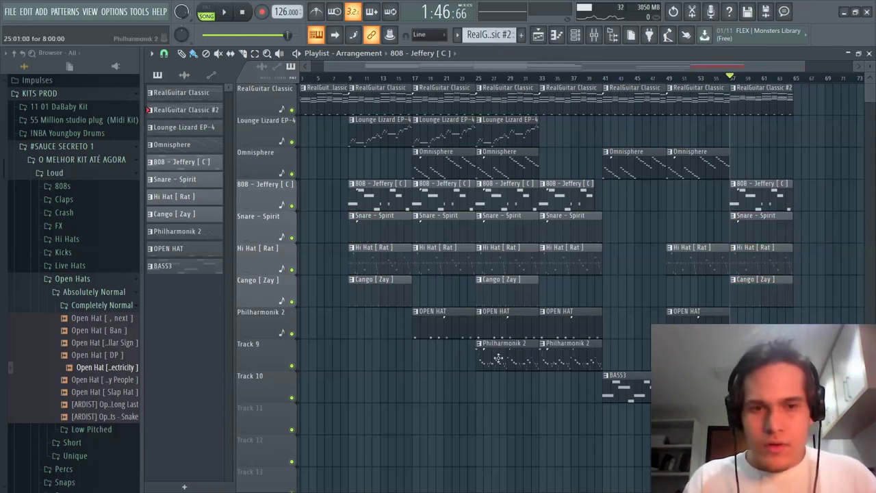